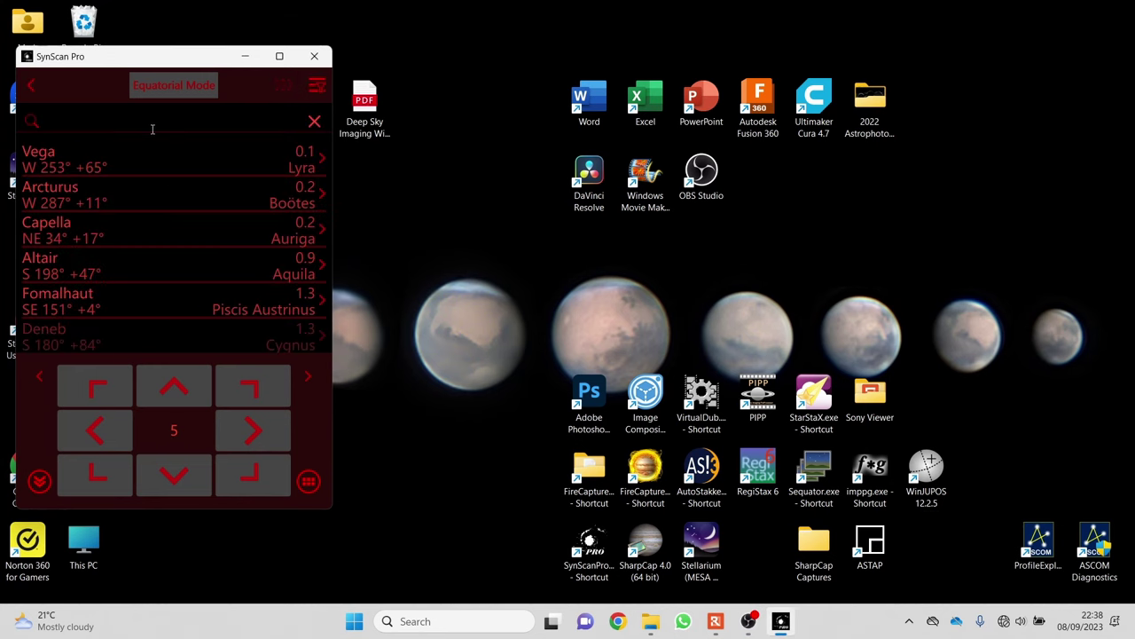
Step: Look up Alioth in SynScan Pro, slew the mount to it, and launch SharpCap 4.0
text(alioth)
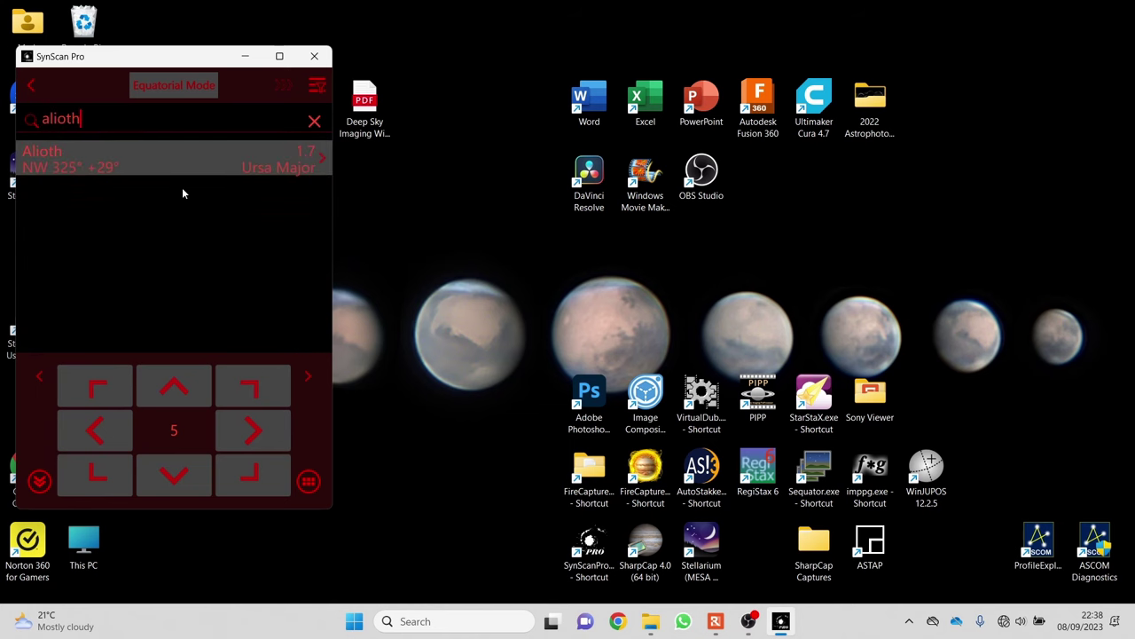
click(169, 160)
double_click(645, 546)
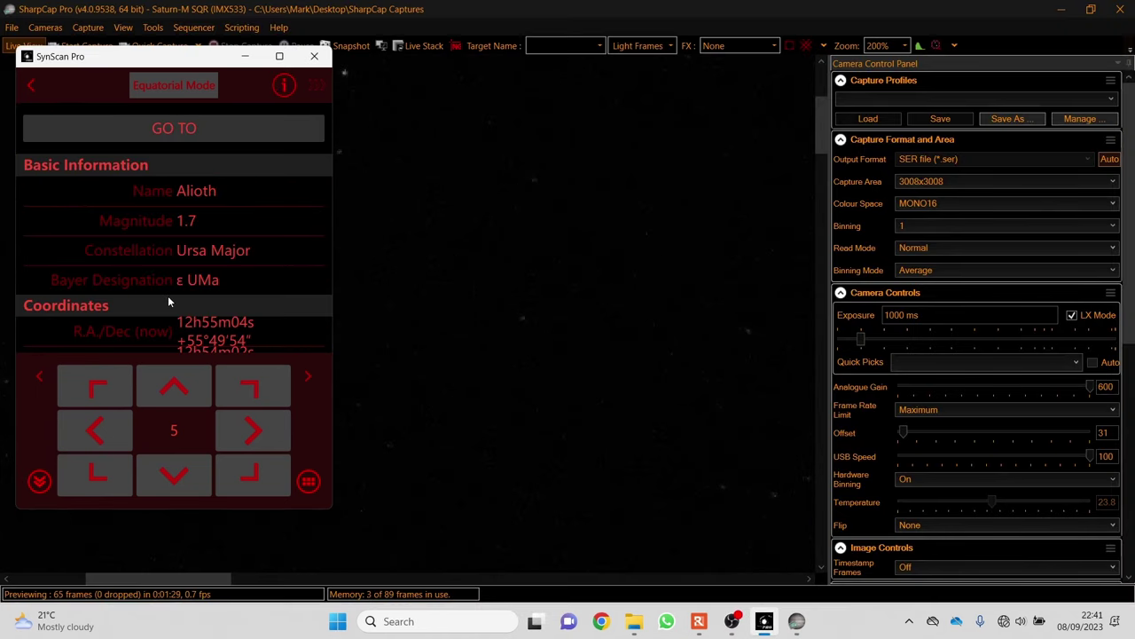
click(136, 138)
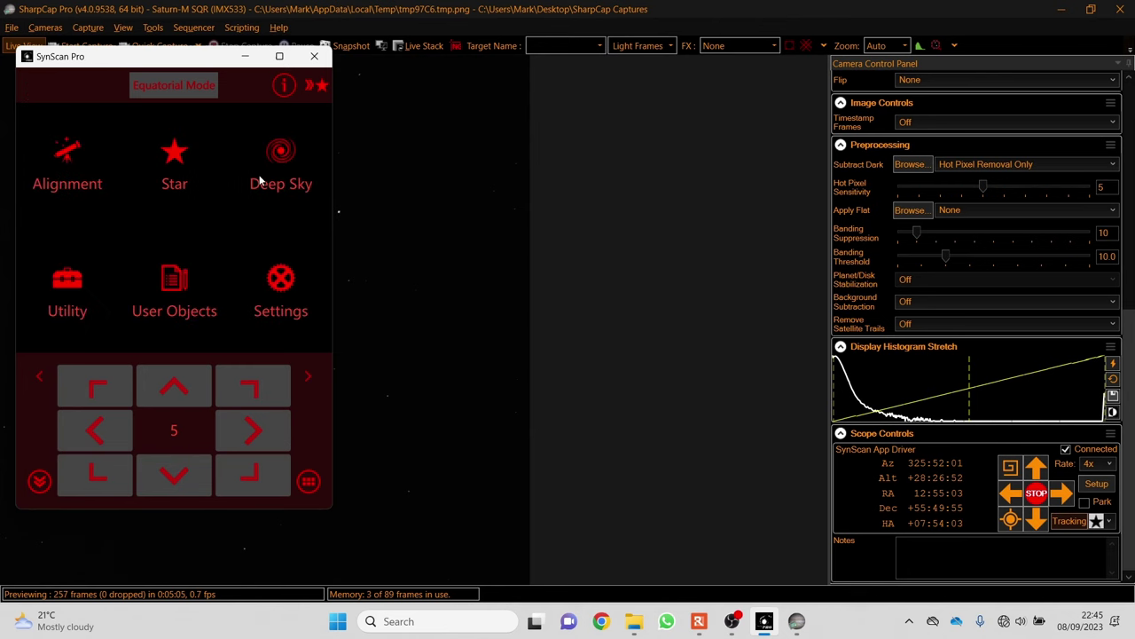
Step: Send the mount to M101 via SynScan's Named Objects, then plate-solve SharpCap's live frame
click(266, 160)
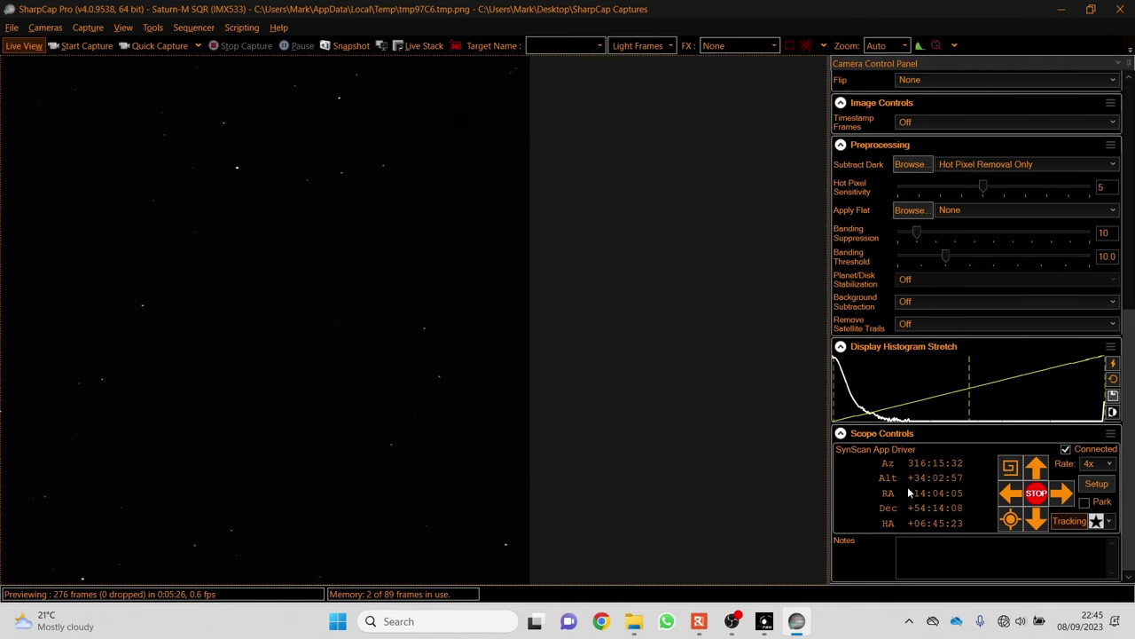
click(1010, 521)
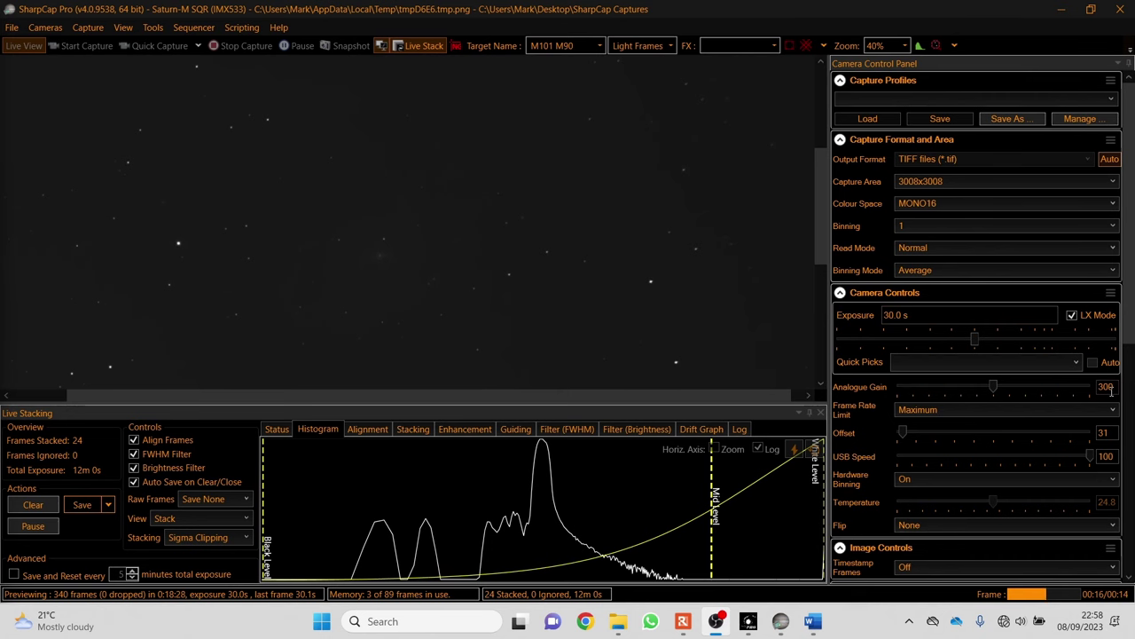
Step: Scroll the Camera Control Panel down to Preprocessing while the M101 stack keeps running
scroll(1109, 387, down, 4)
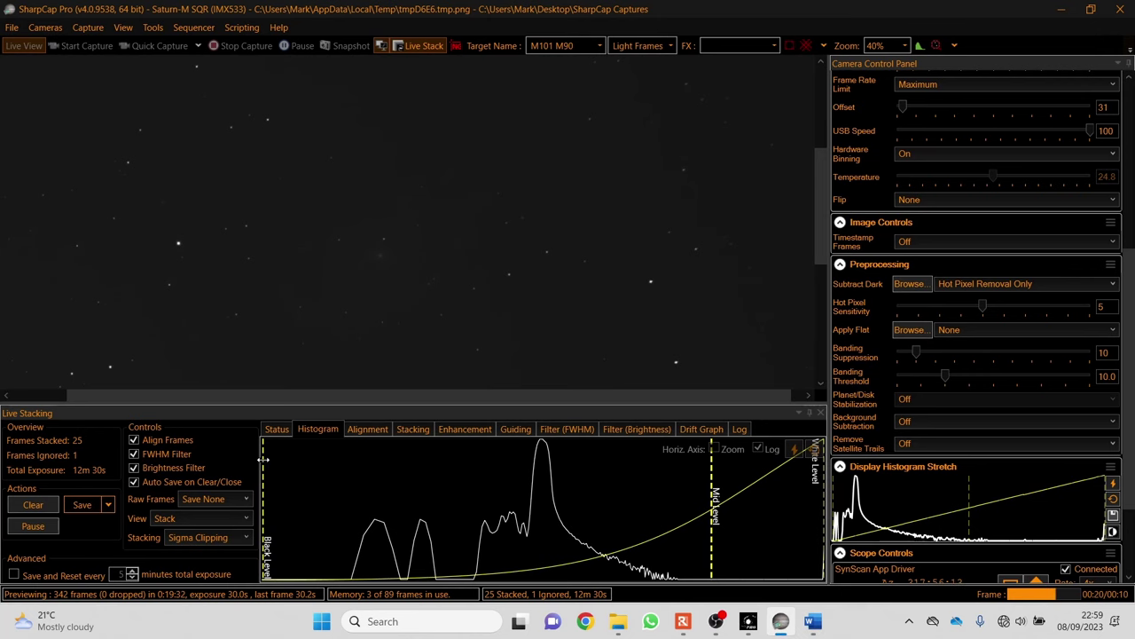
Step: Stretch the M101 stack histogram: black level up to the peak, mid level lowered
drag(263, 459, 285, 460)
drag(482, 482, 524, 501)
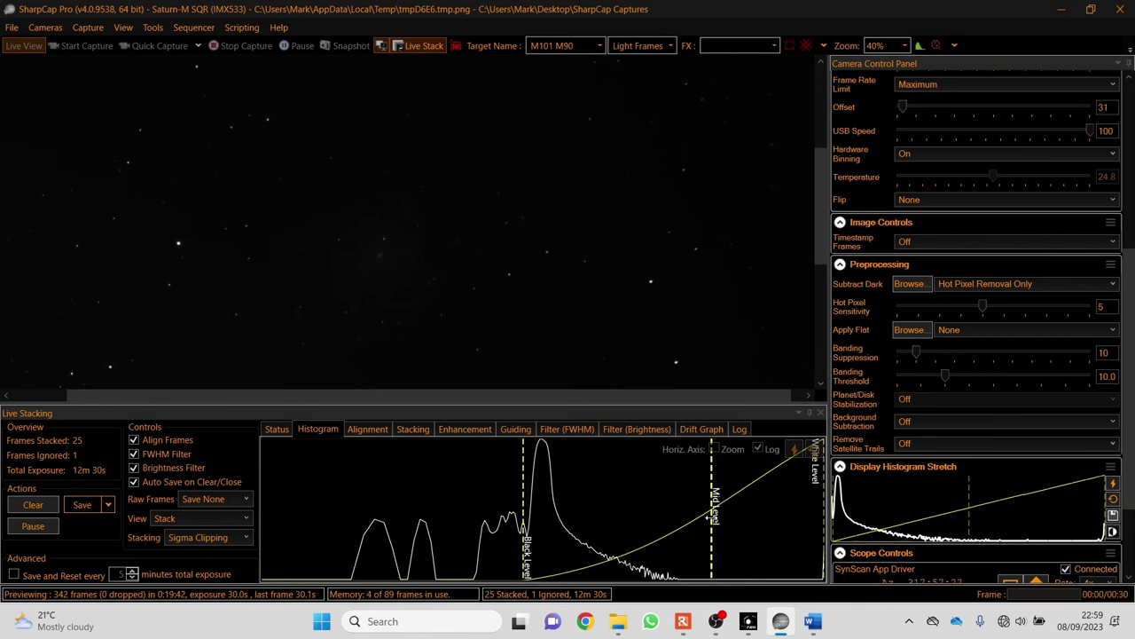
drag(710, 516, 608, 521)
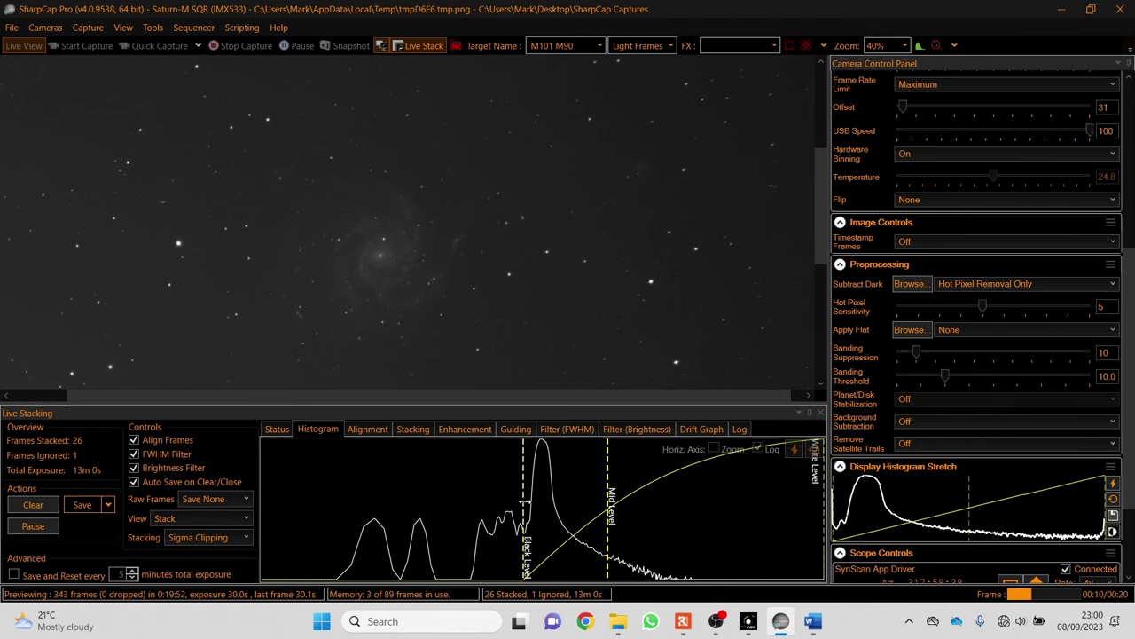
drag(522, 501, 533, 505)
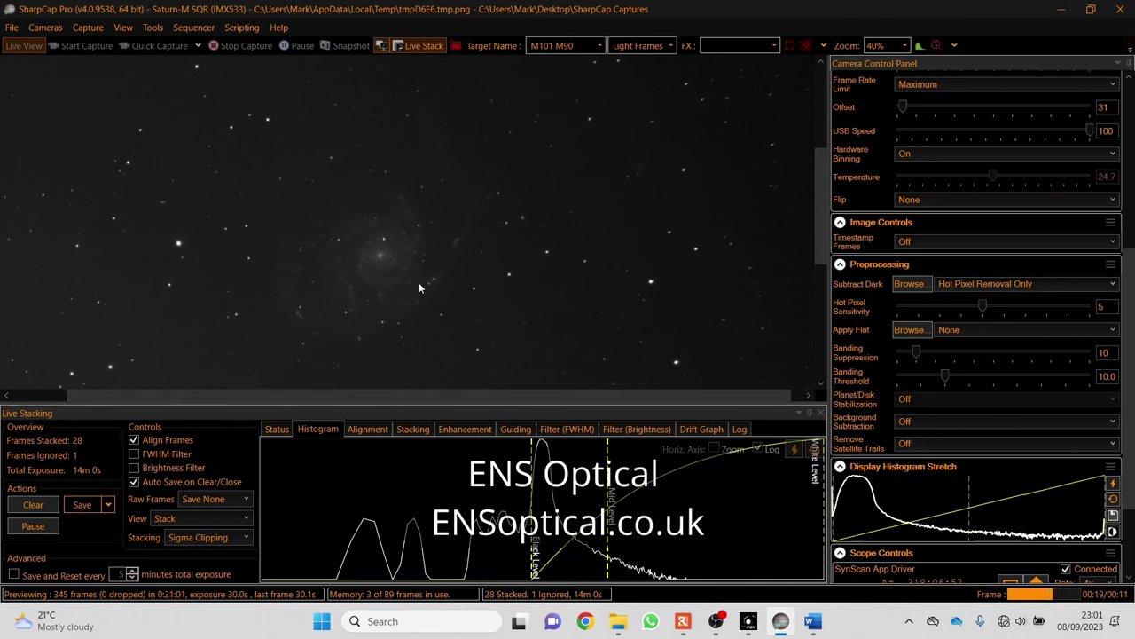
Step: View the M101 stack at 100% zoom and nudge the histogram mid level higher
click(905, 46)
click(887, 120)
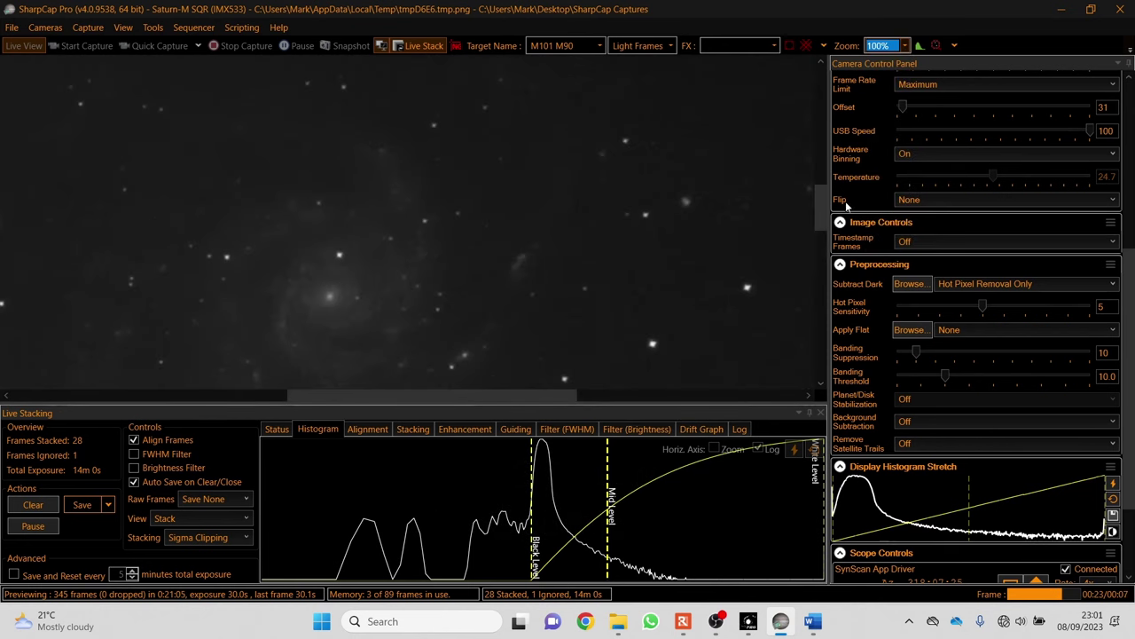
click(825, 237)
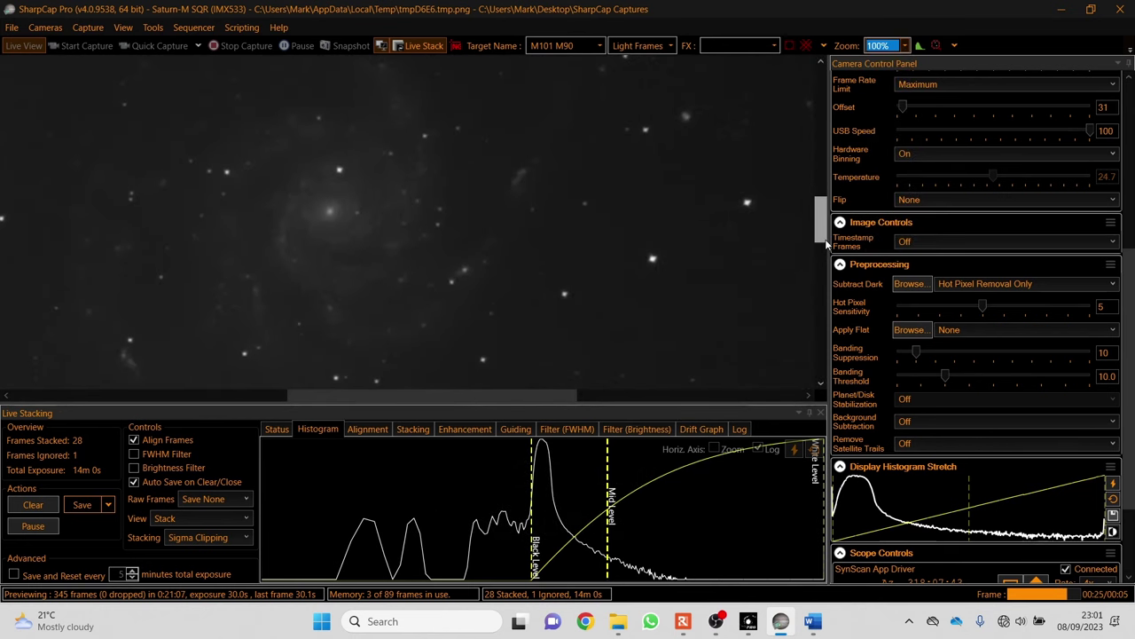
scroll(709, 210, down, 1)
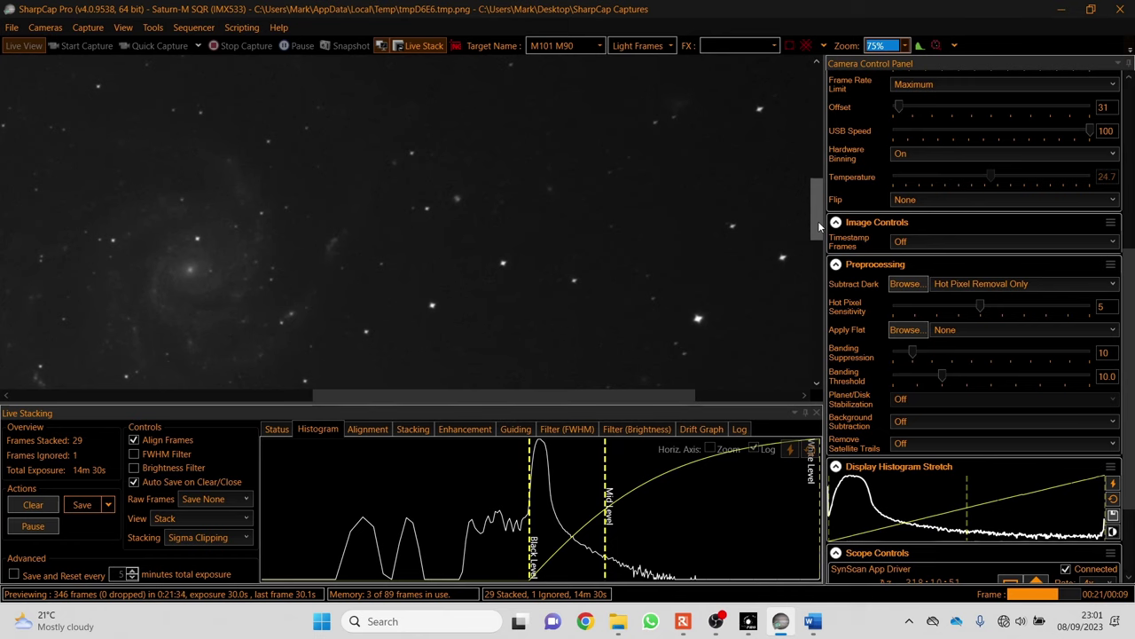
drag(819, 210, 819, 170)
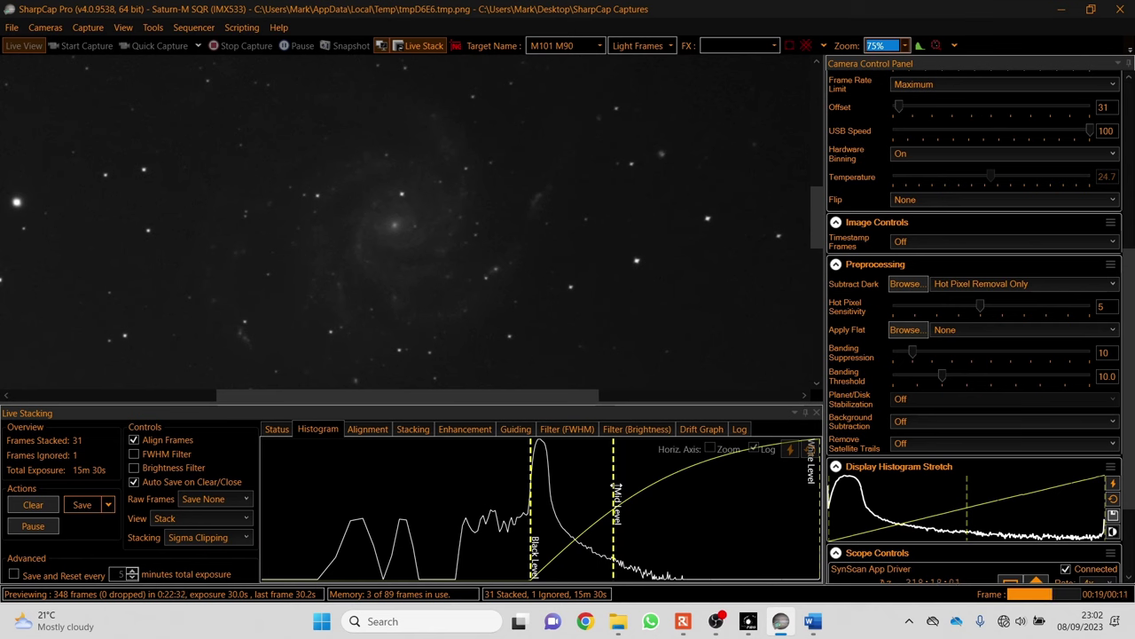
Step: Show the M101 stack at 100% zoom and pan the image with the scrollbar
click(905, 46)
click(879, 121)
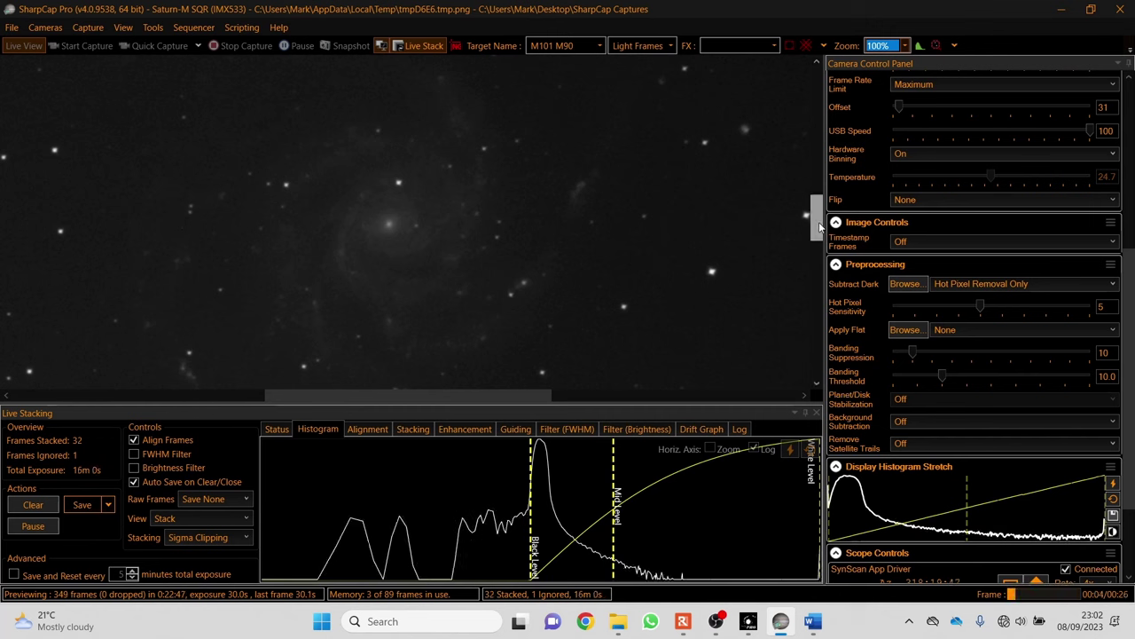
drag(819, 221, 818, 227)
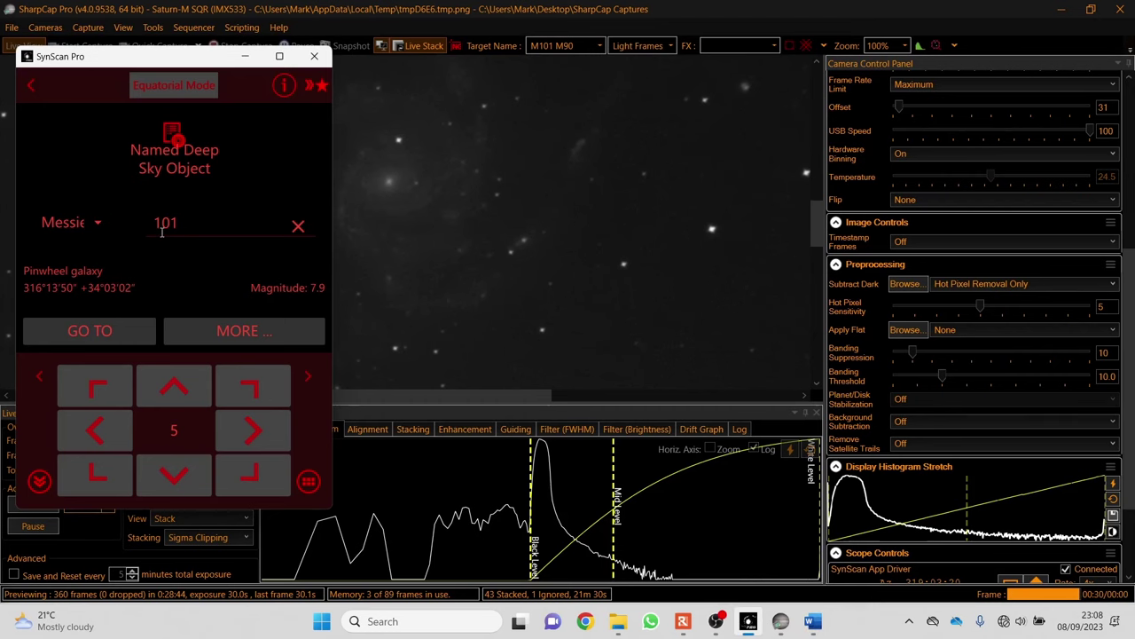
Step: Change SynScan's named object from Messier 101 to NGC 6888, the Crescent Nebula
double_click(162, 229)
text(6)
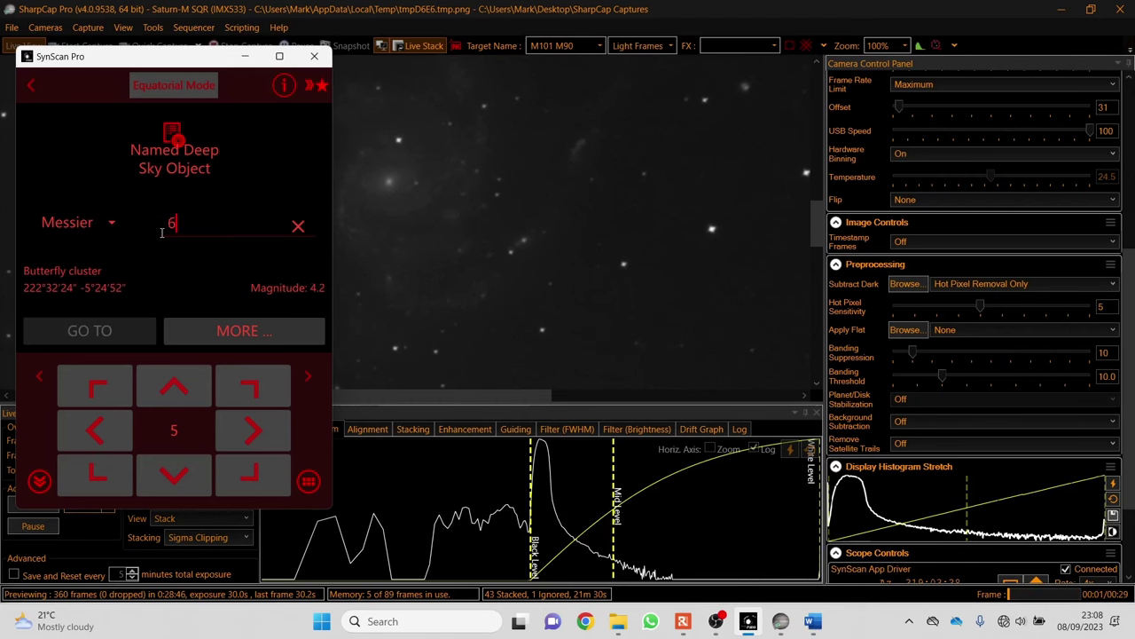
click(110, 221)
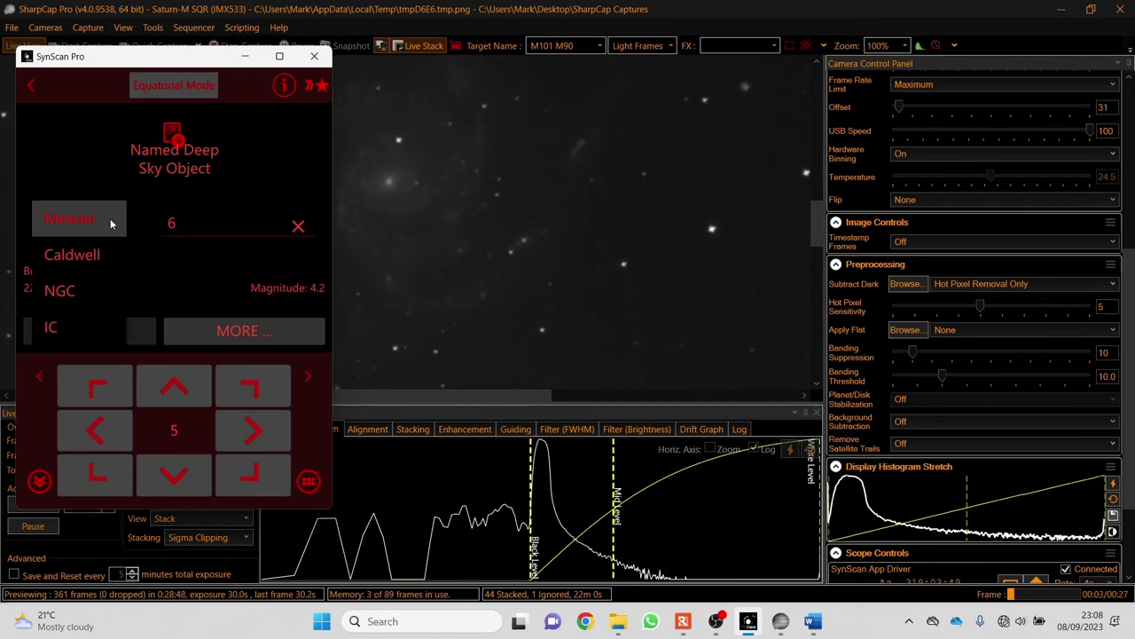
click(92, 292)
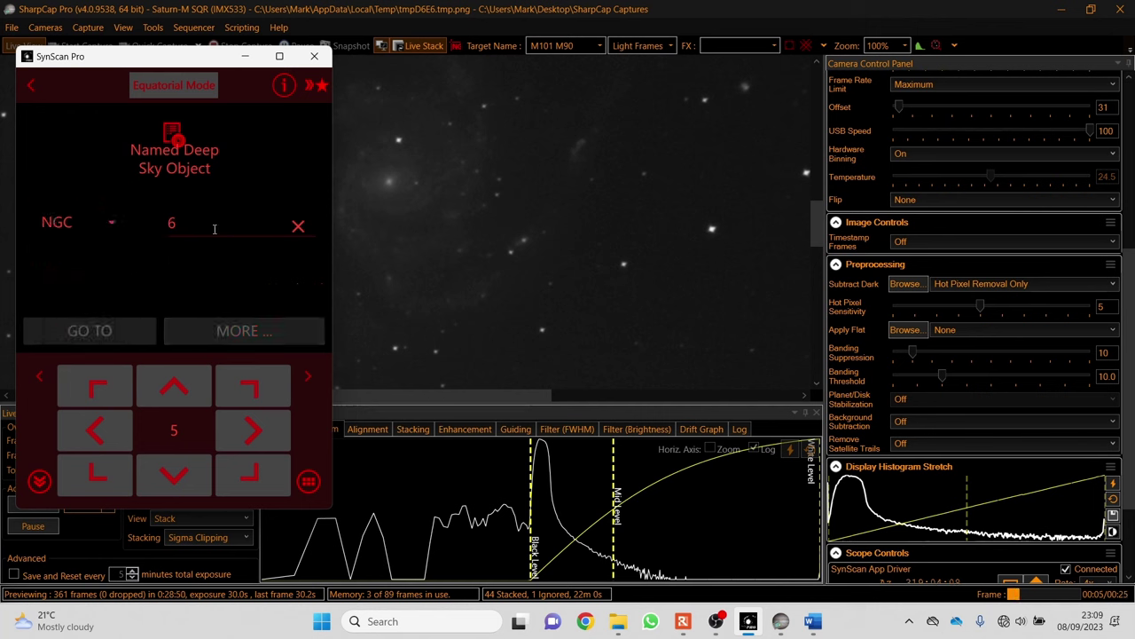
text(888)
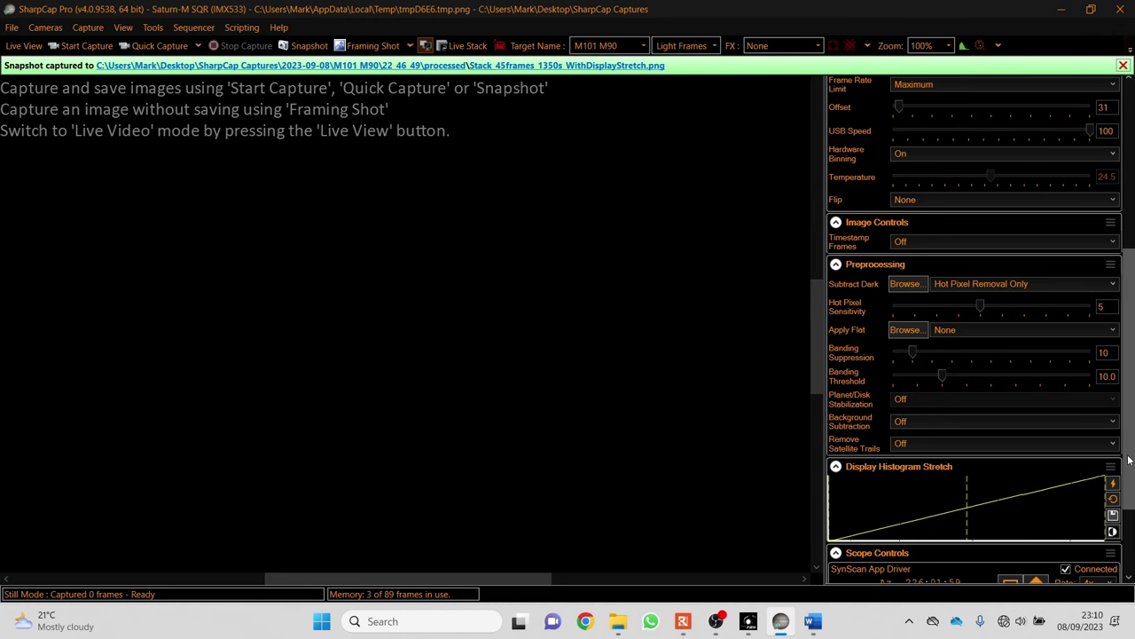
Step: Plate-solve the Crescent Nebula field from Scope Controls, then scroll back to check the result
right_click(1131, 502)
click(1057, 417)
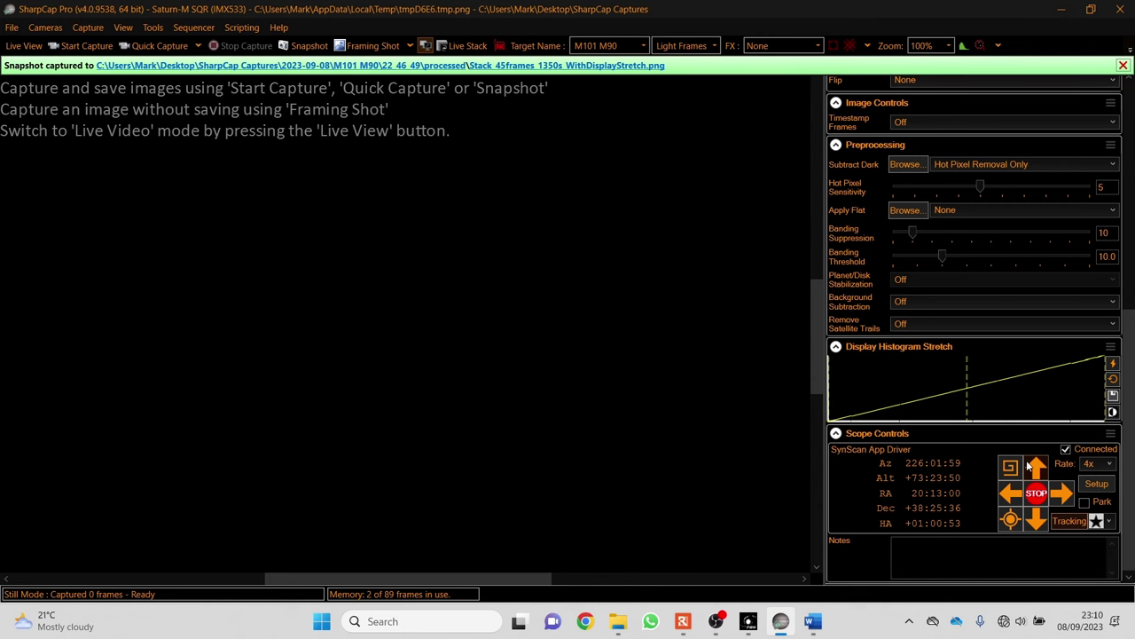
click(1010, 520)
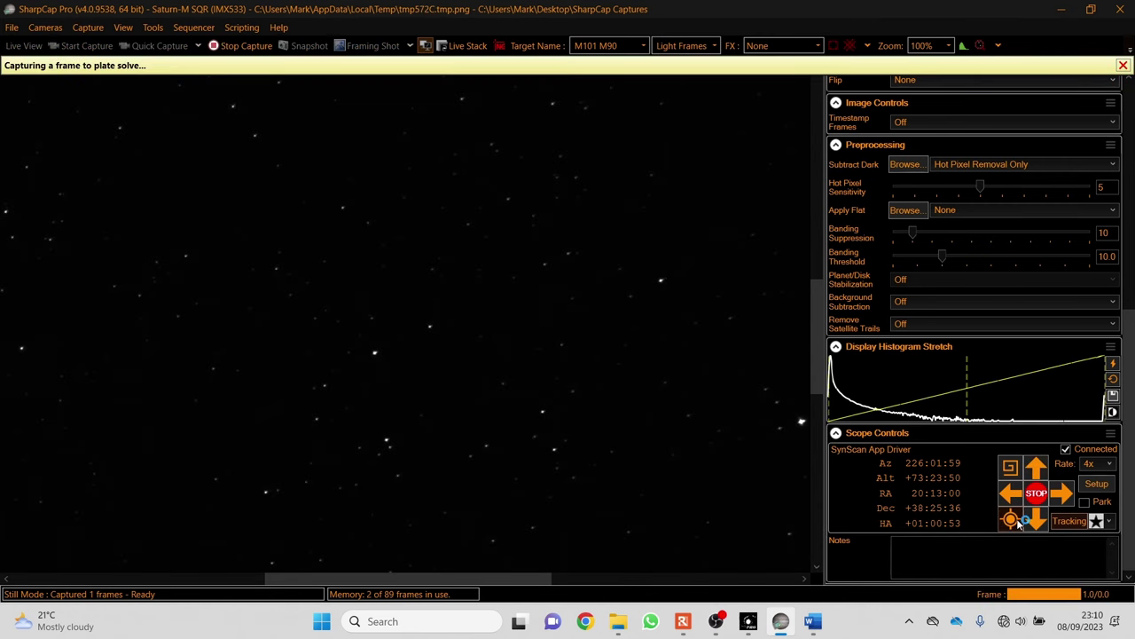
drag(1128, 304, 1121, 155)
click(1132, 364)
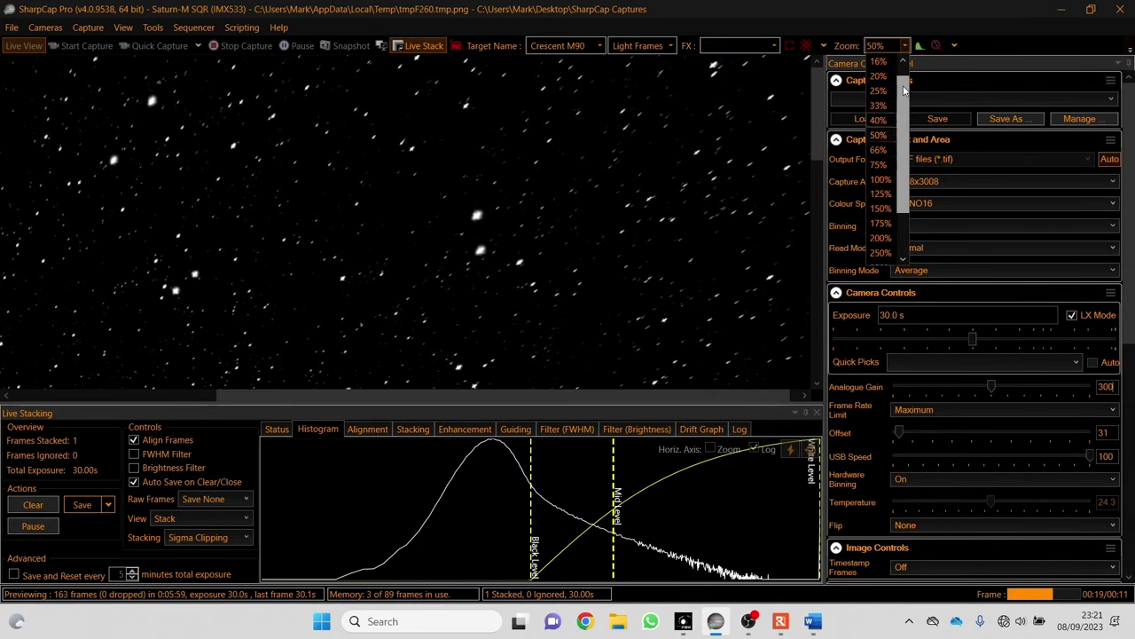
Step: Set the Crescent M90 stack zoom to Auto and drag its histogram black level left
scroll(904, 89, up, 2)
click(894, 66)
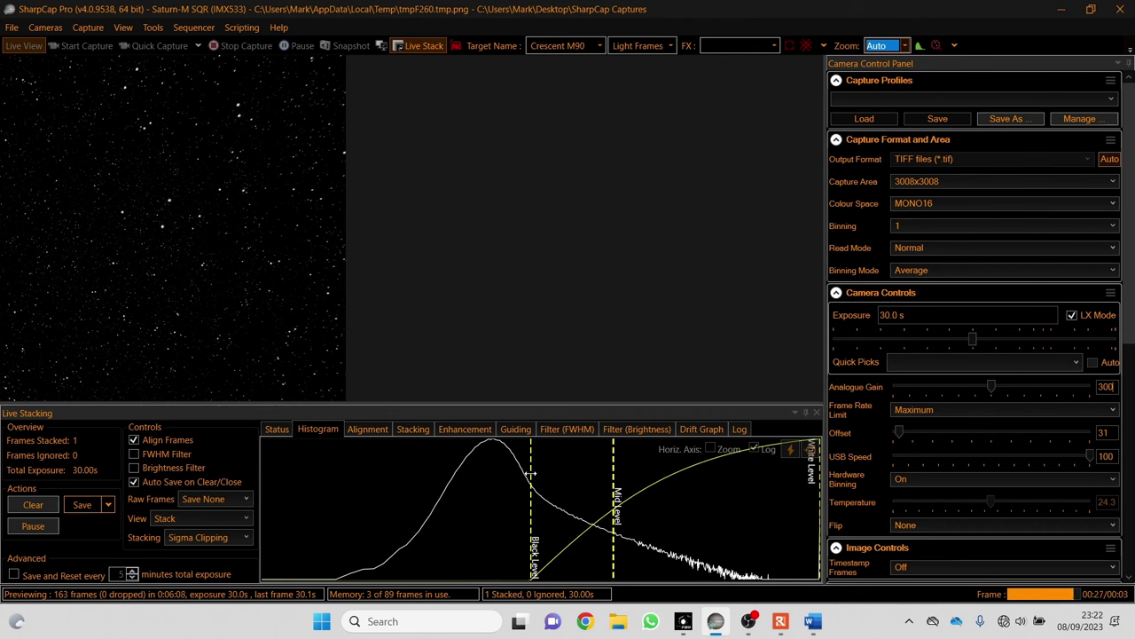
drag(531, 474, 418, 489)
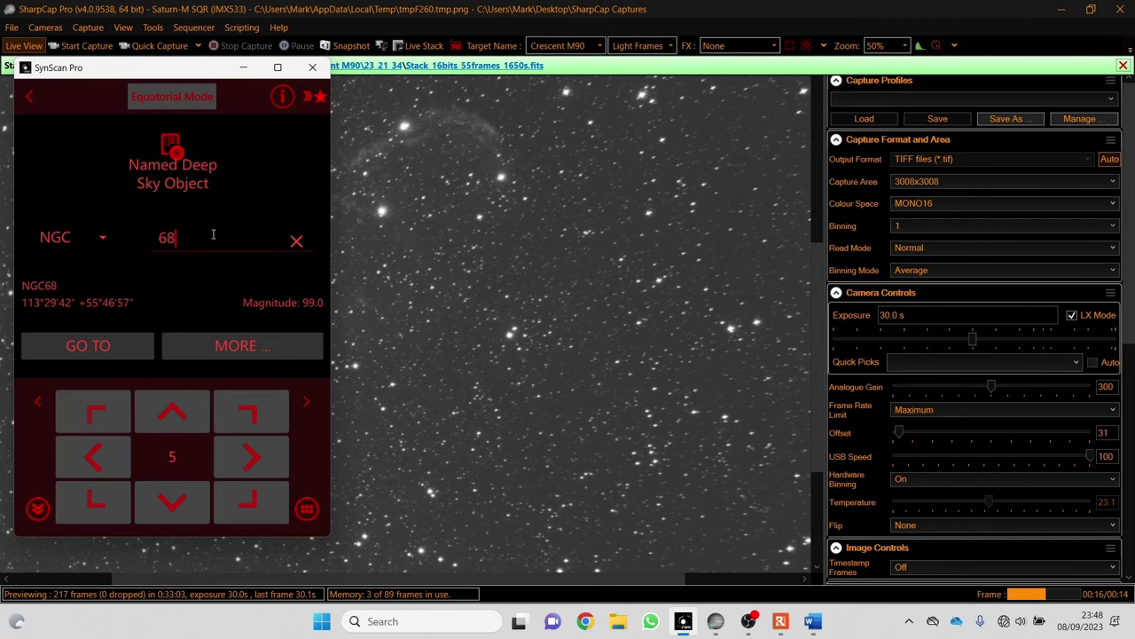
Step: Replace the NGC number with 6960 and slew to the Filamentary nebula
key(BackSpace)
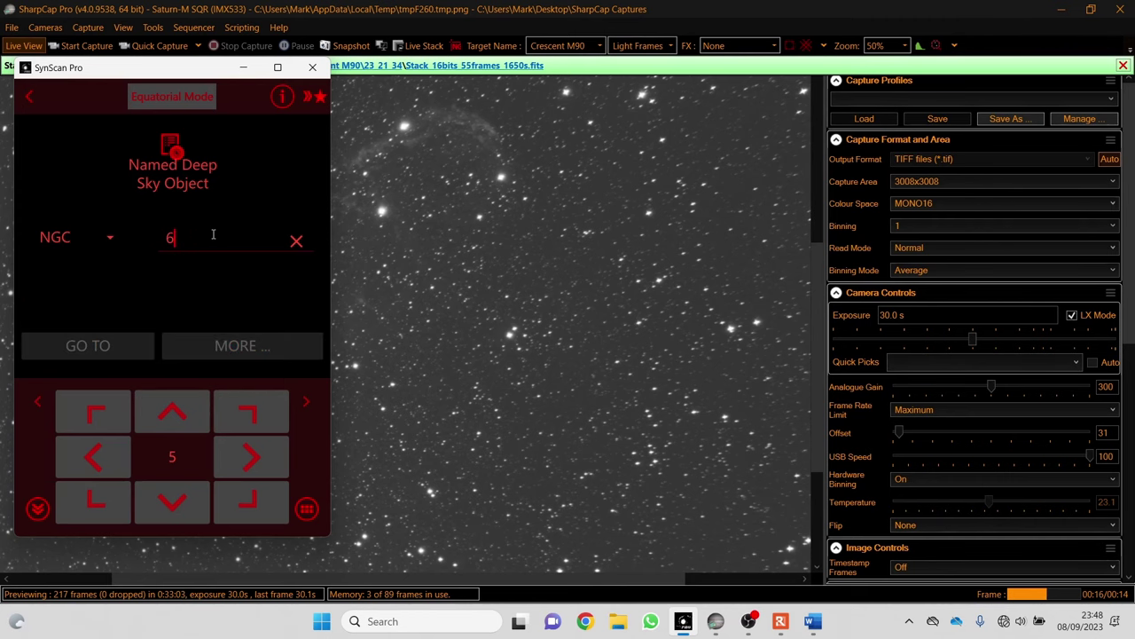
text(960)
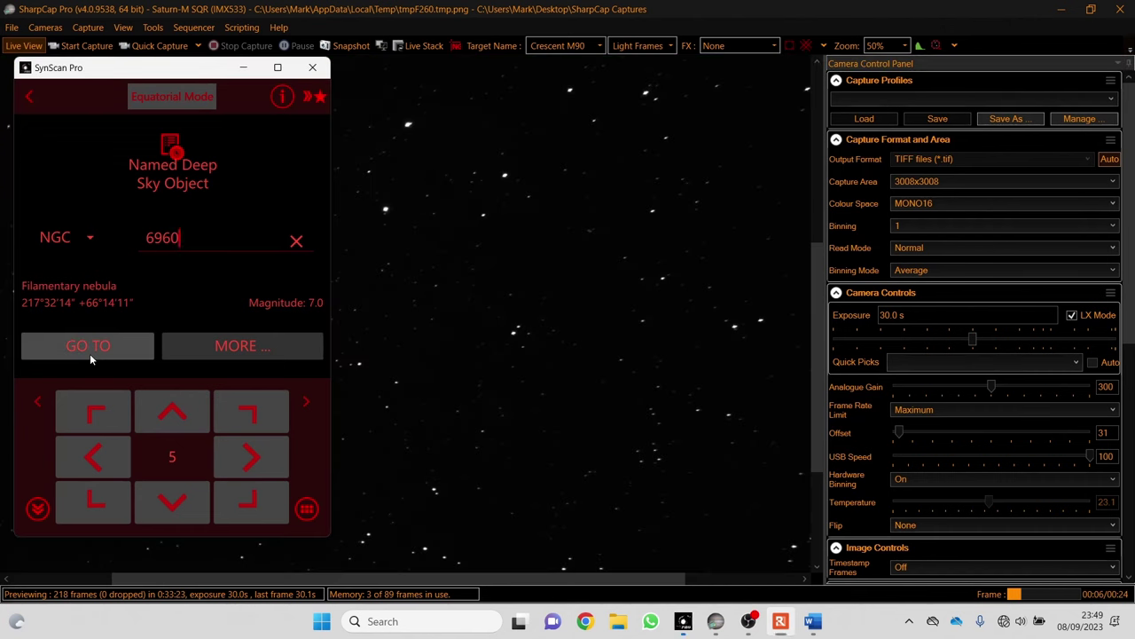
click(89, 353)
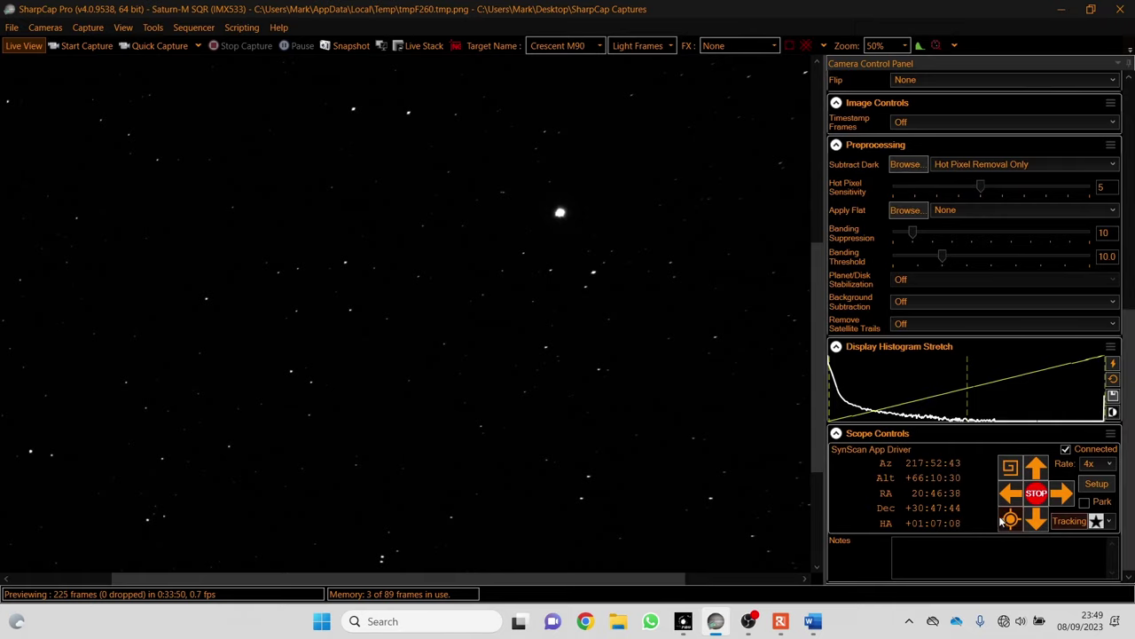
Step: Plate-solve the Veil field pointing and fit the whole image to the window with Auto zoom
click(1006, 522)
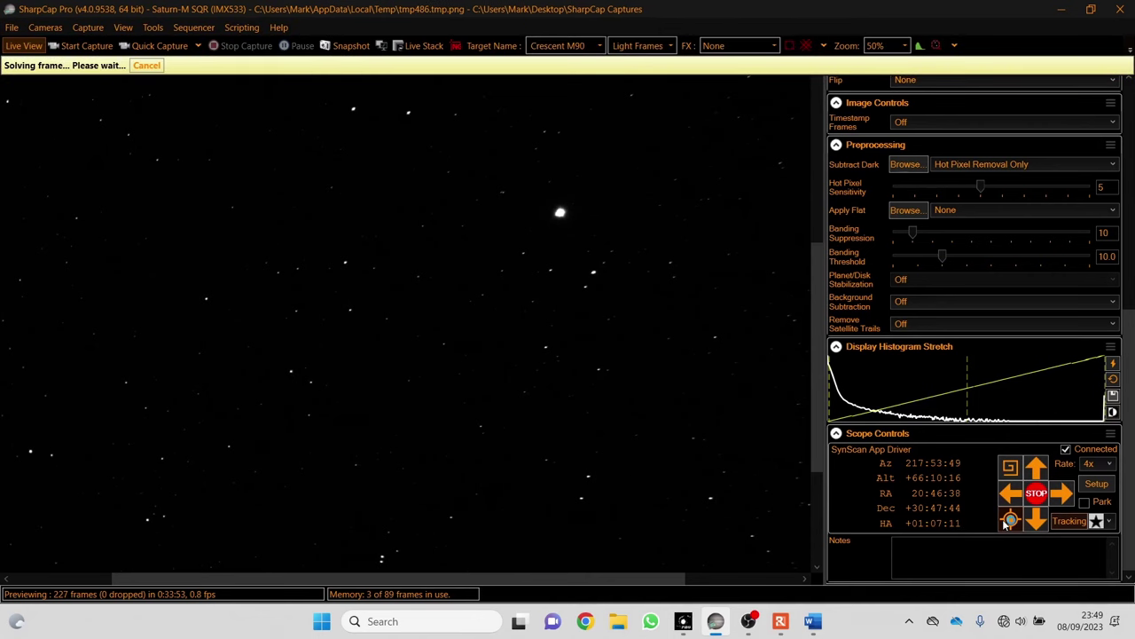
click(905, 45)
click(876, 64)
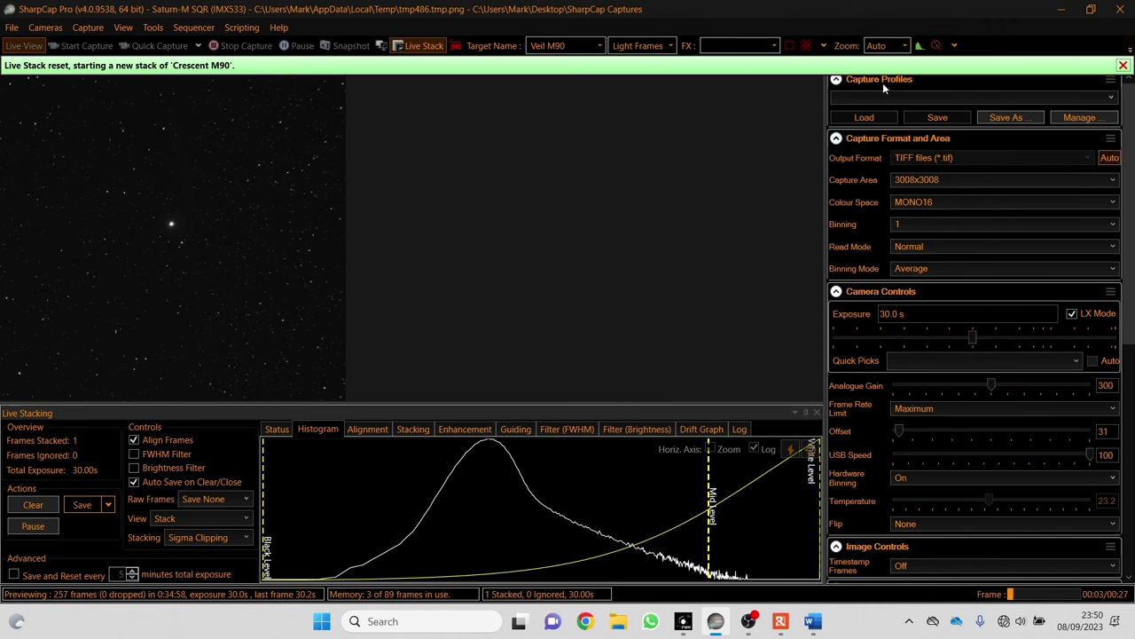
Step: Show the stack at 50% zoom and pull the histogram Mid Level left to brighten it
click(892, 45)
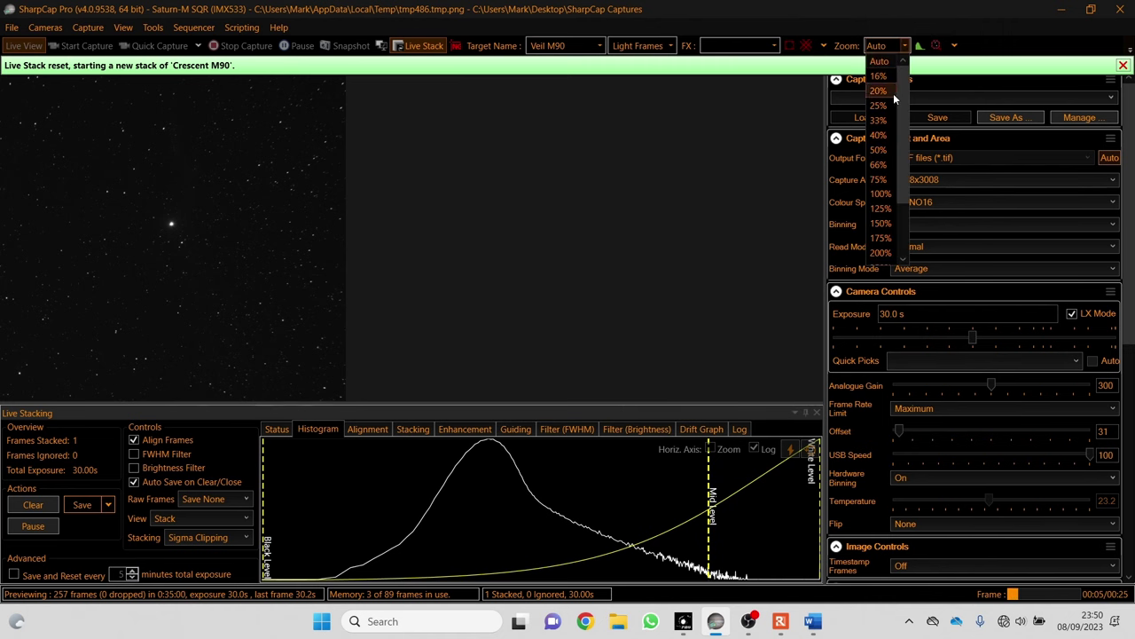
click(879, 149)
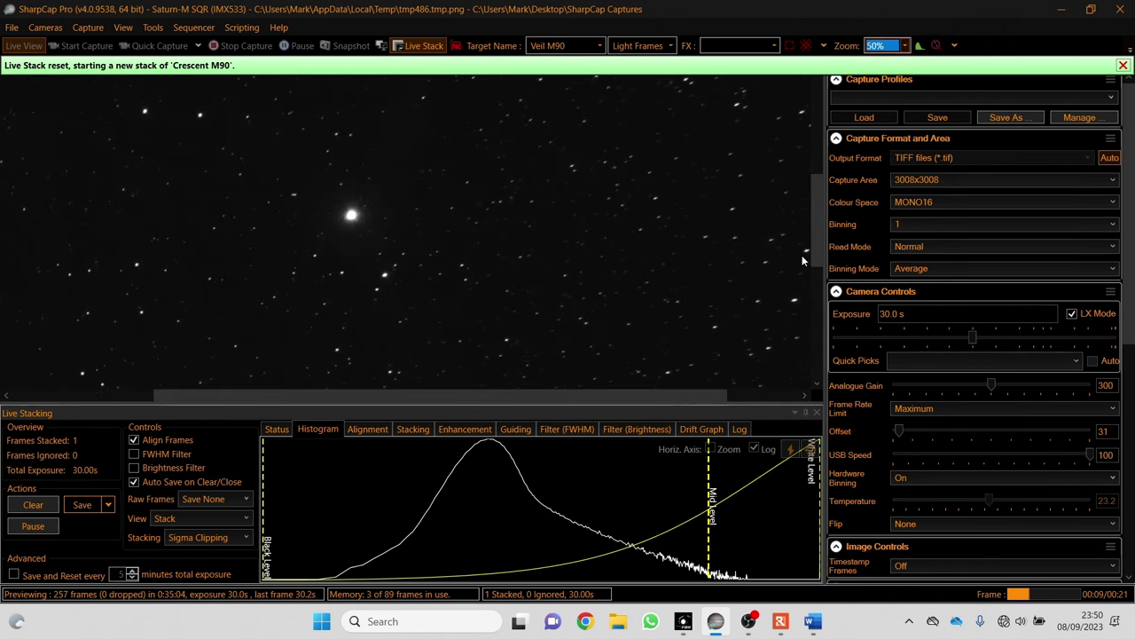
drag(818, 232, 818, 229)
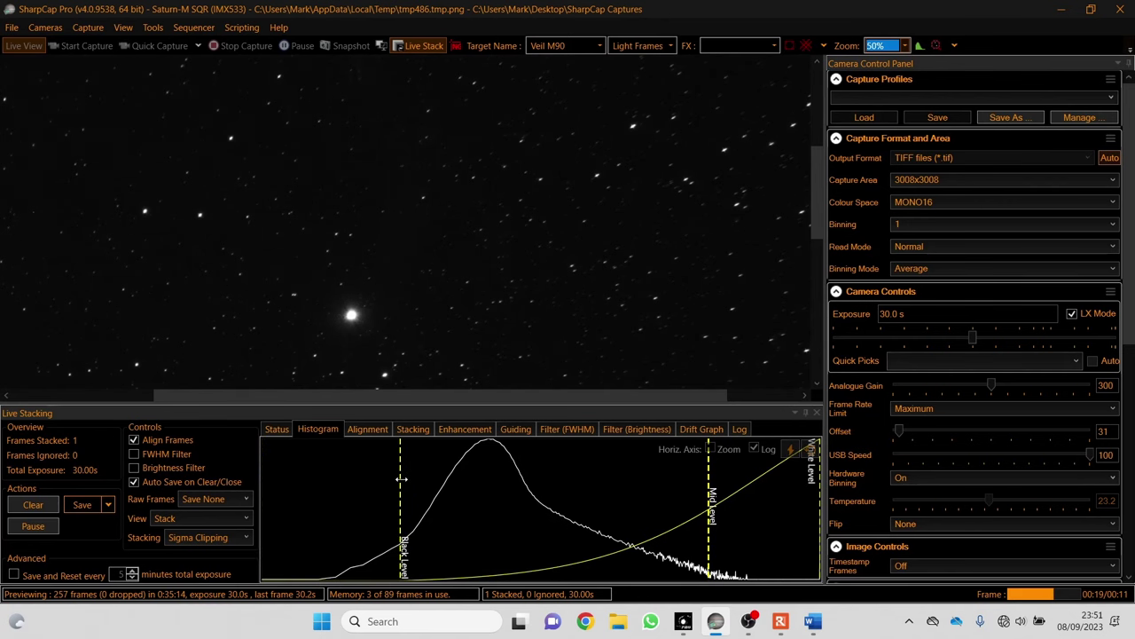
drag(671, 525, 624, 523)
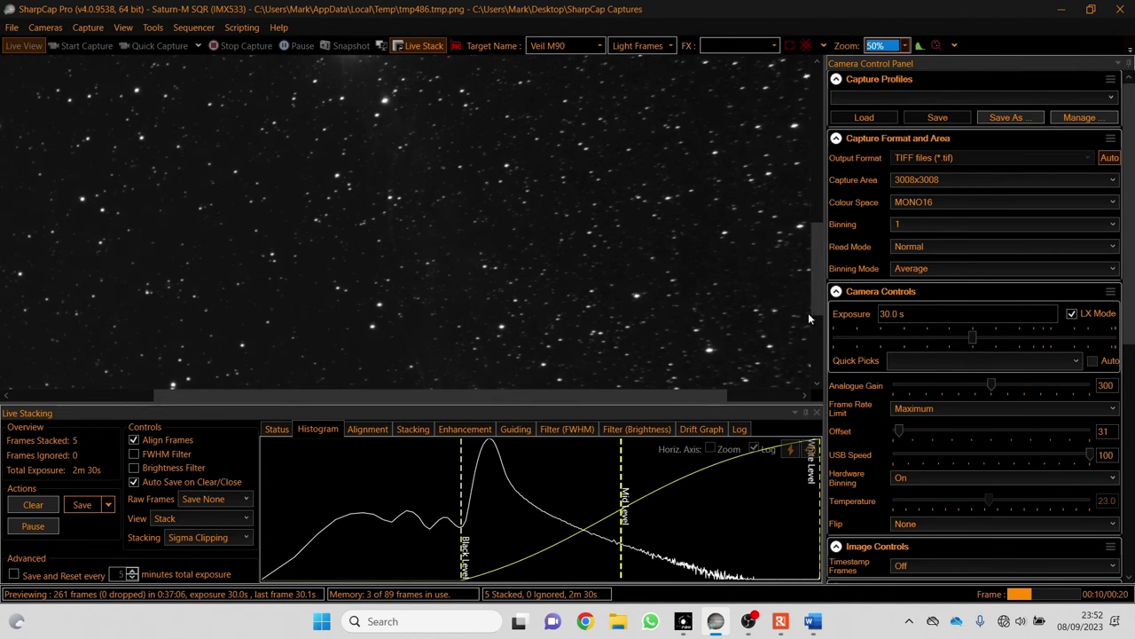
drag(819, 296, 797, 199)
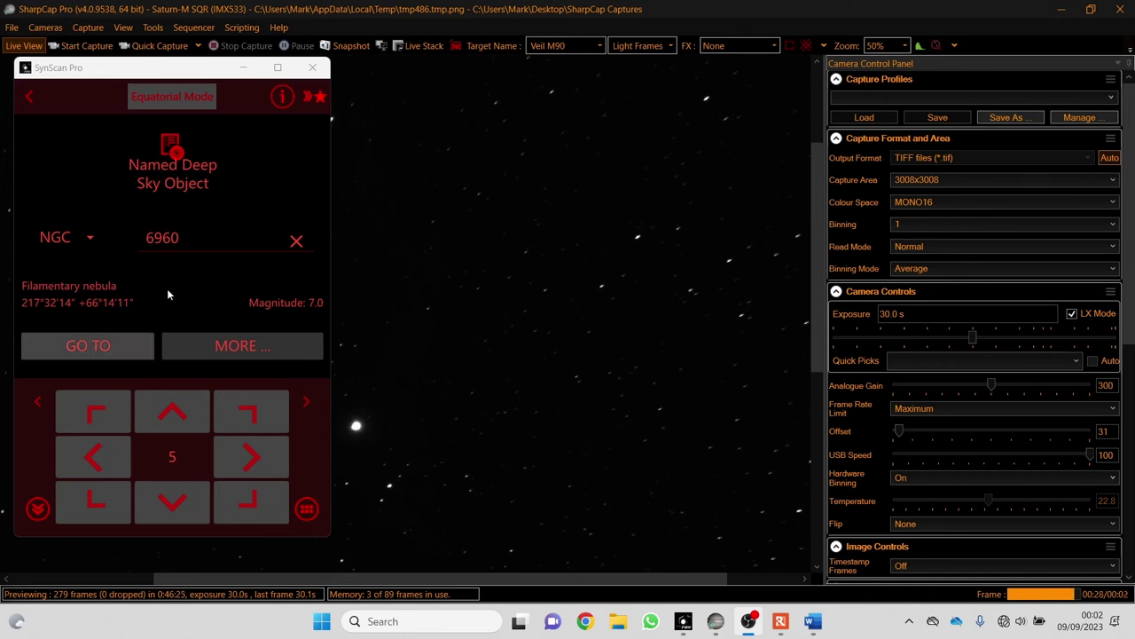
Step: Change the SynScan NGC number to 6992 by replacing its last digits with 92
key(BackSpace)
key(BackSpace)
text(92)
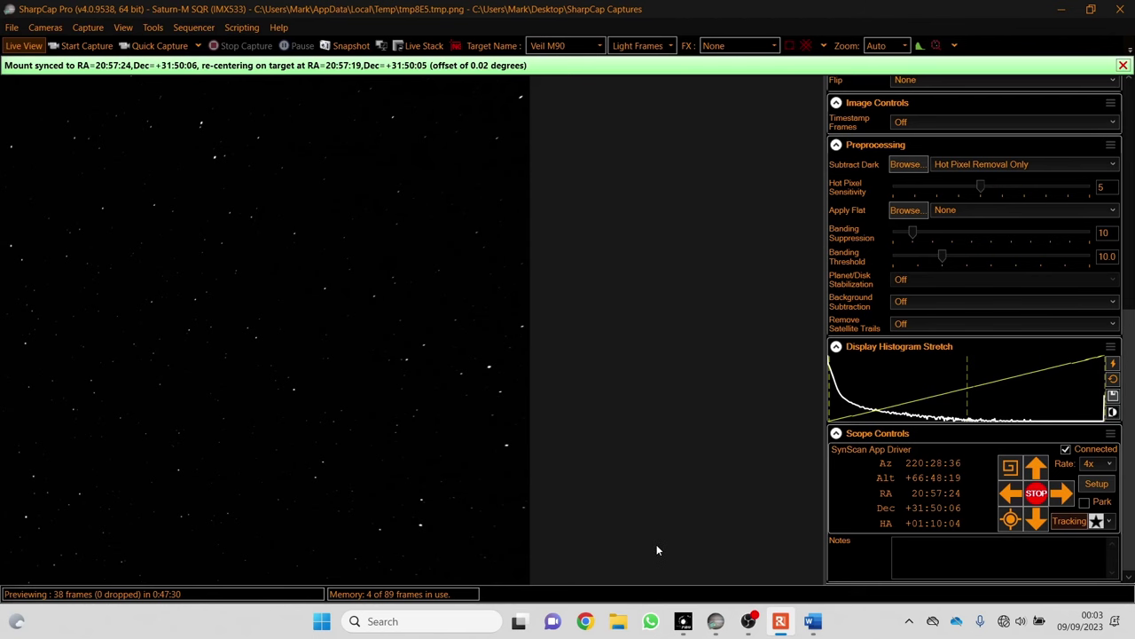
Step: Set exposure to 30 s and analogue gain to 300, and reopen live stacking
drag(1133, 346, 1132, 110)
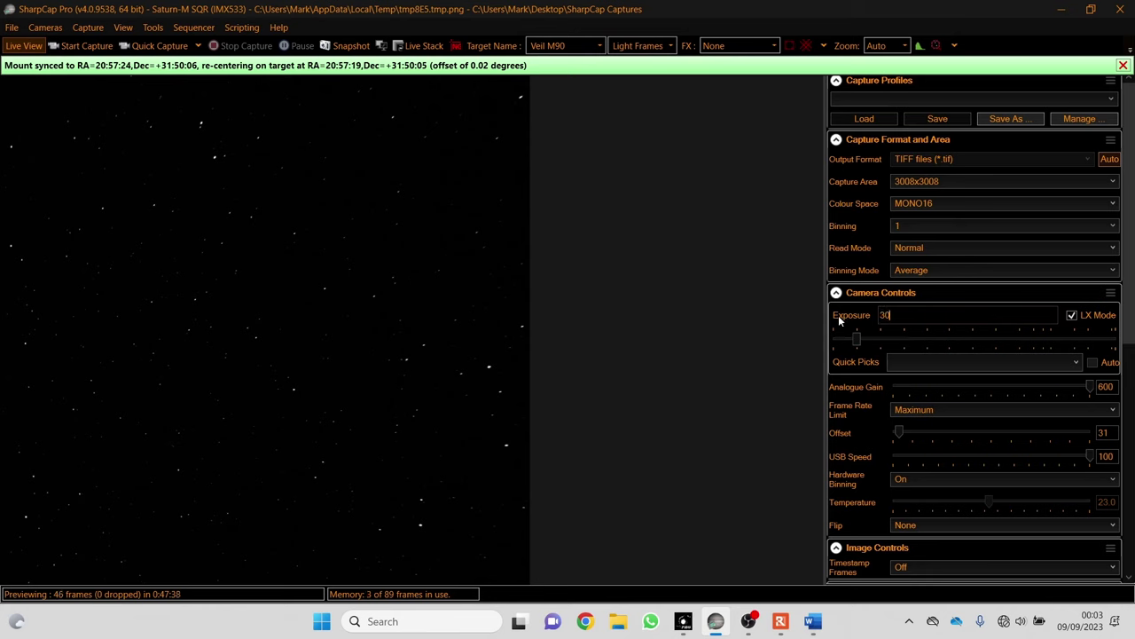
click(1107, 388)
text(300)
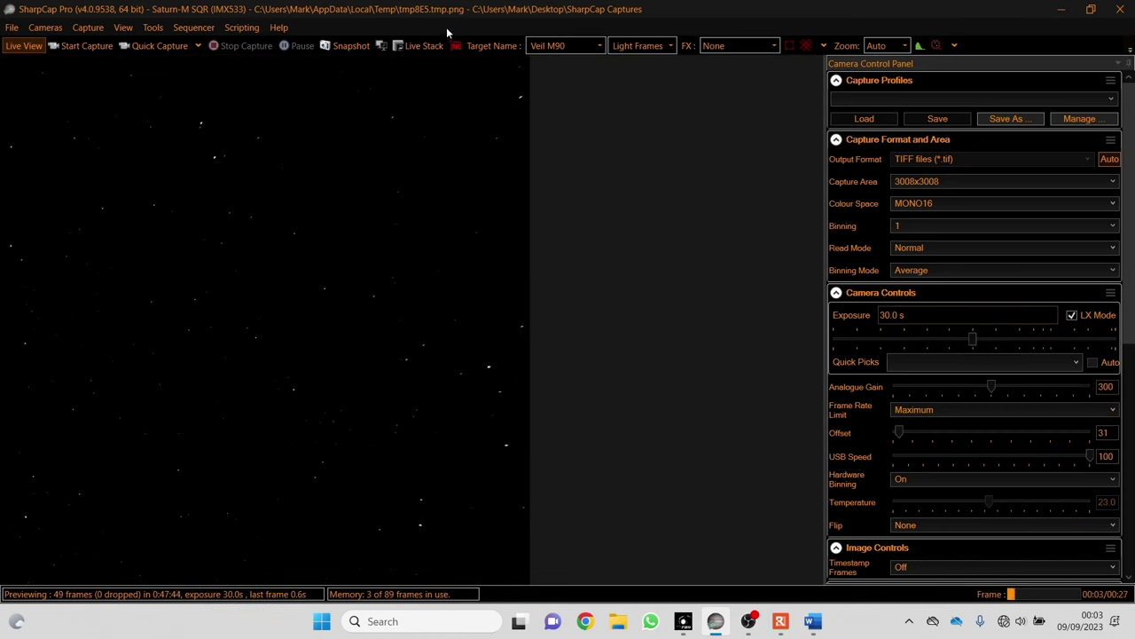
click(424, 46)
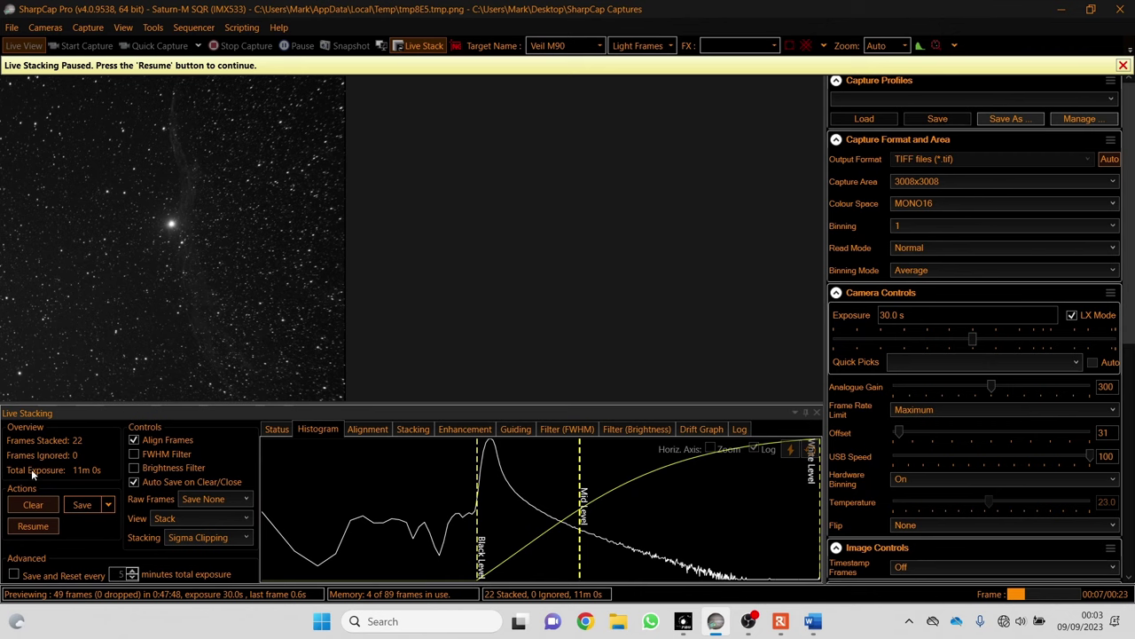
Step: Clear the old 22-frame stack and select 'Veil' in Target Name to rename it Veil 2 M90
click(33, 504)
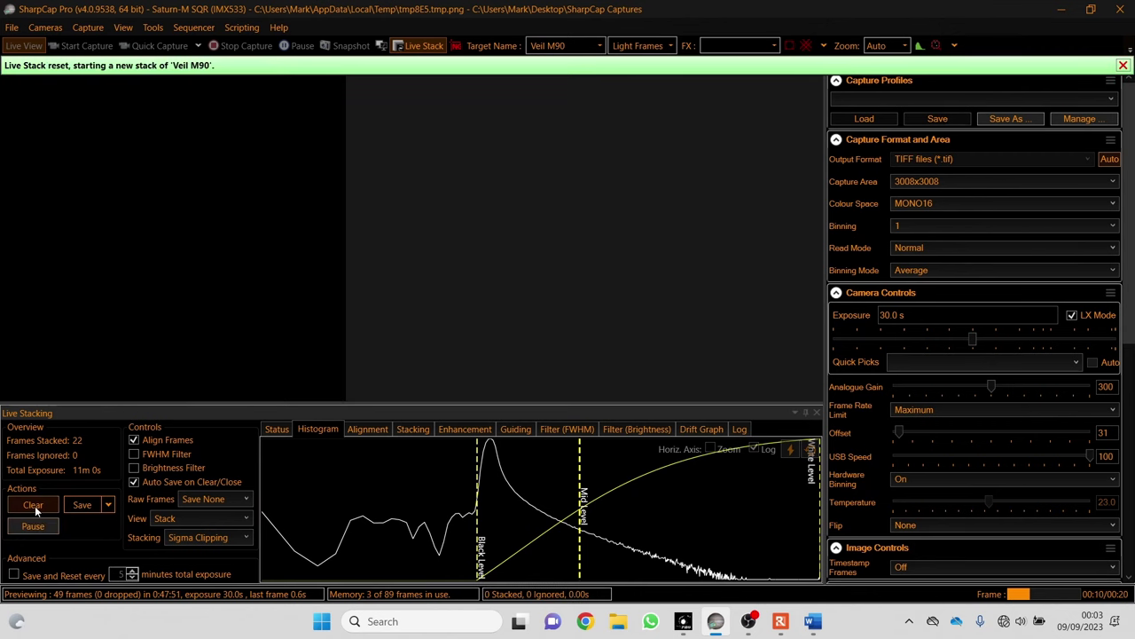
double_click(539, 46)
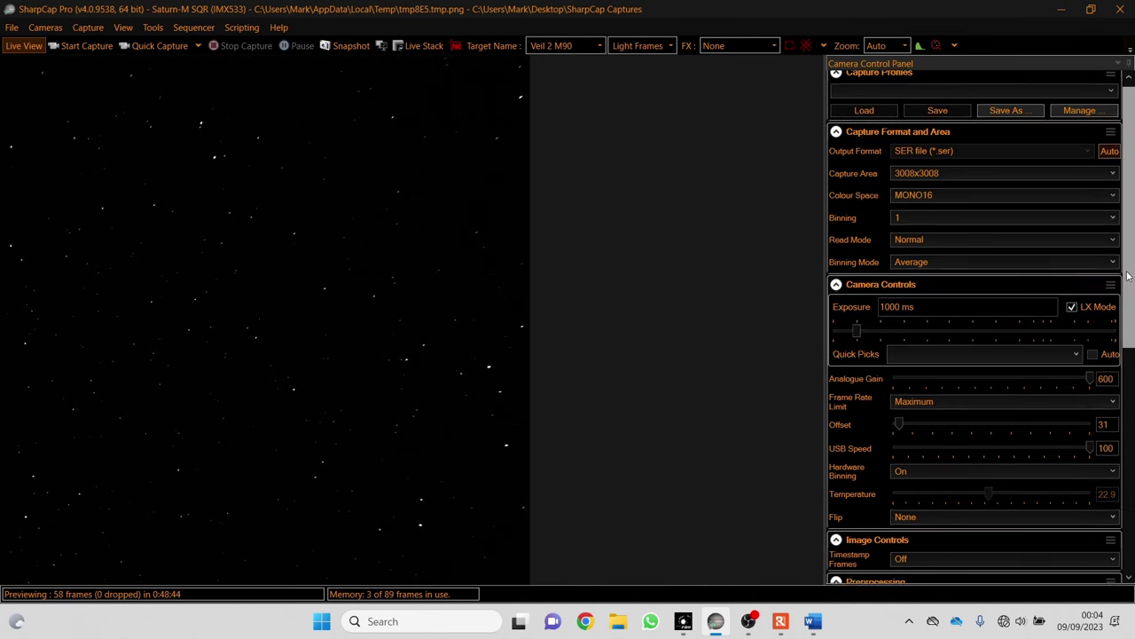
Step: Nudge the mount up to Dec +31:44:27 and commit the 30 s exposure
scroll(1134, 513, down, 10)
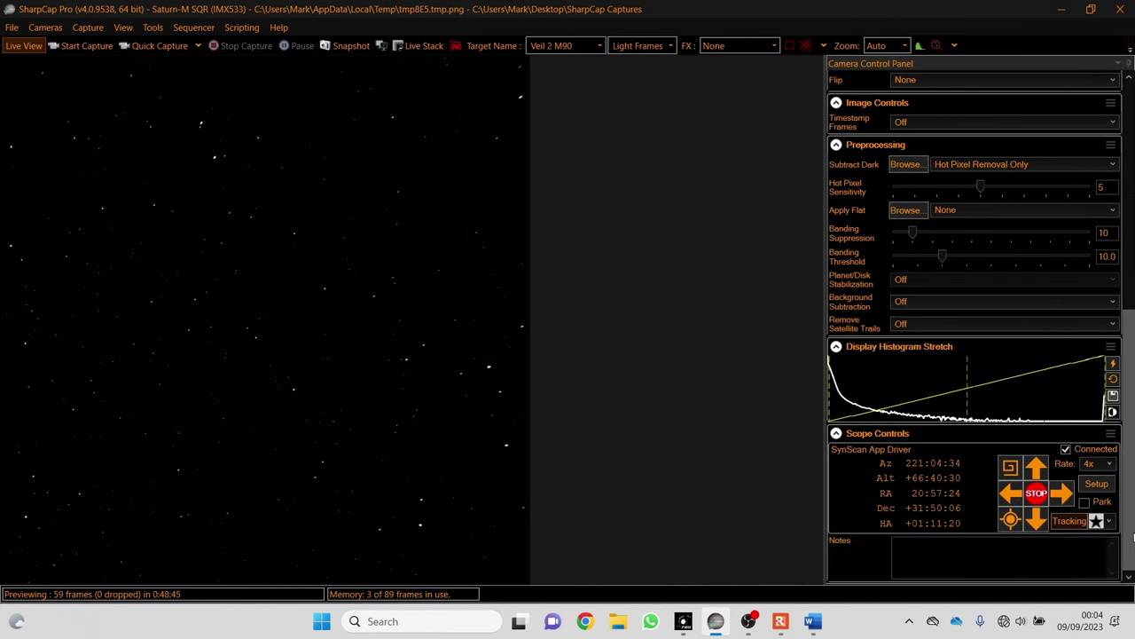
drag(1036, 463, 1038, 474)
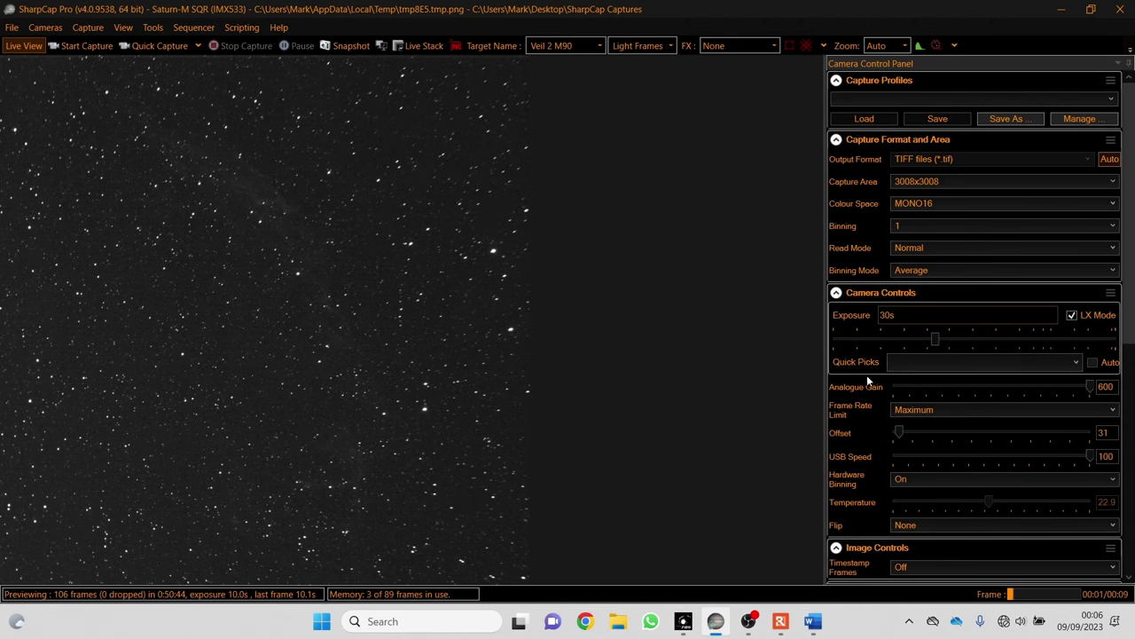
key(Return)
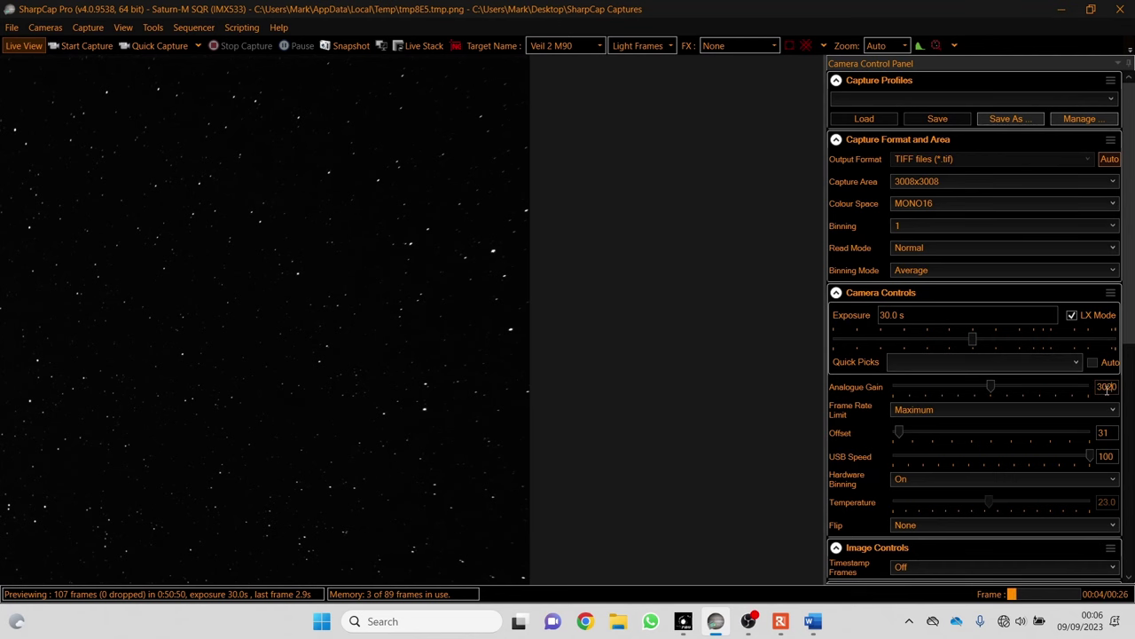
Step: Restart live stacking for the Veil 2 M90 target
click(434, 49)
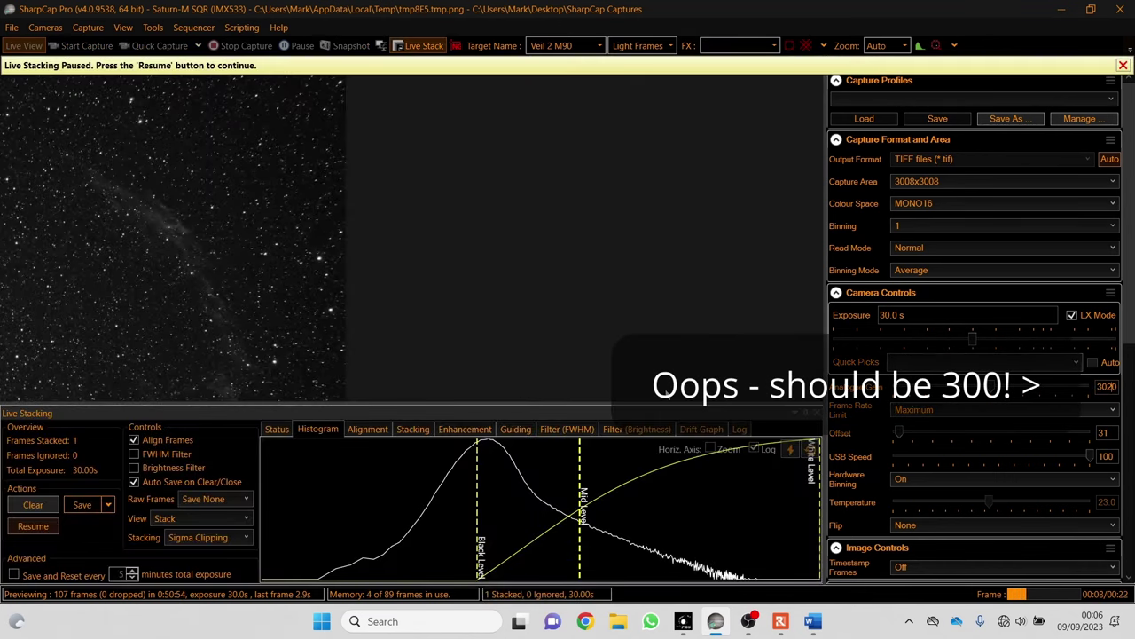